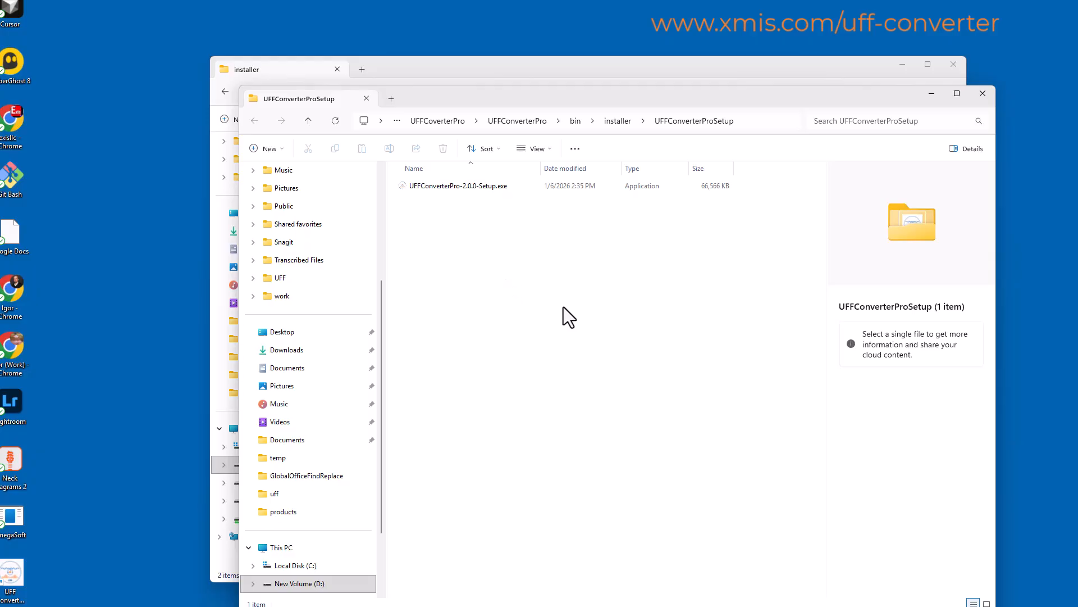
Run UFFConverterPro-2.0.0-Setup.exe, accept the license agreement and install UFF Converter Pro with a desktop shortcut
click(464, 189)
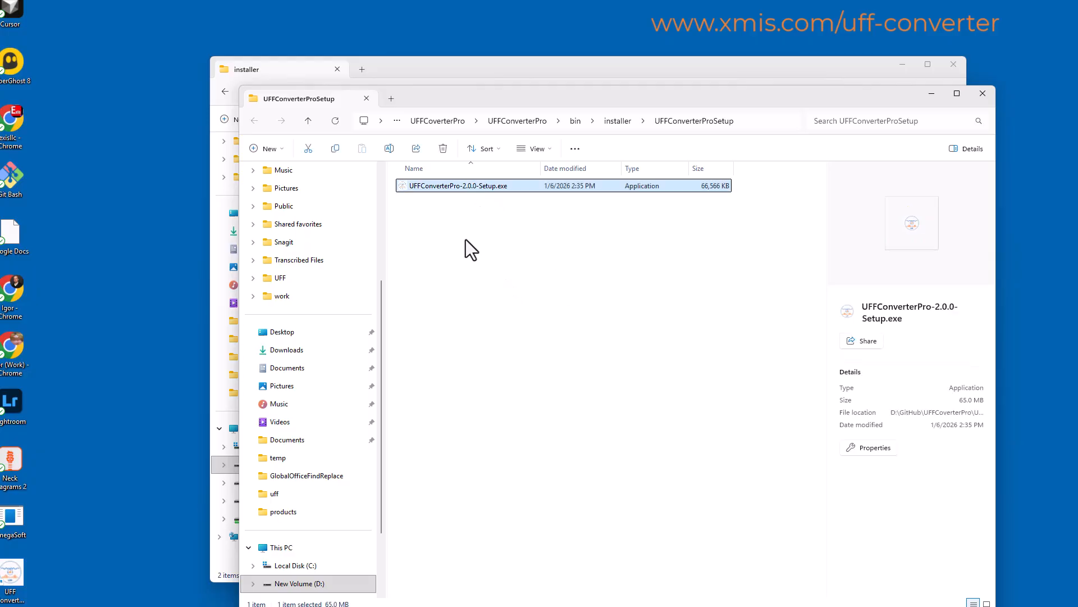
double_click(441, 185)
drag(975, 244, 578, 224)
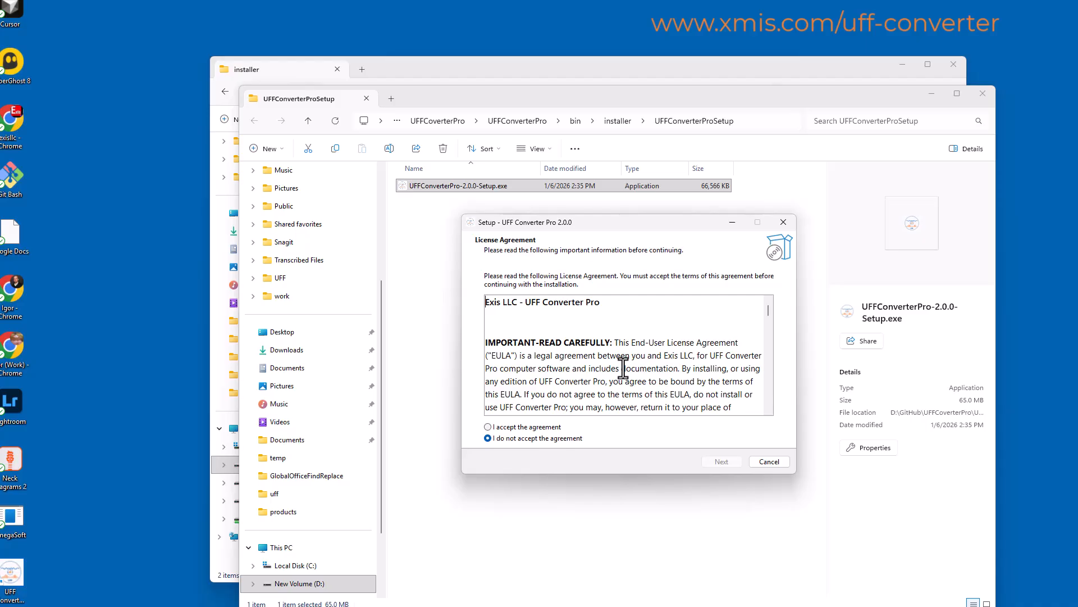
click(538, 431)
click(720, 462)
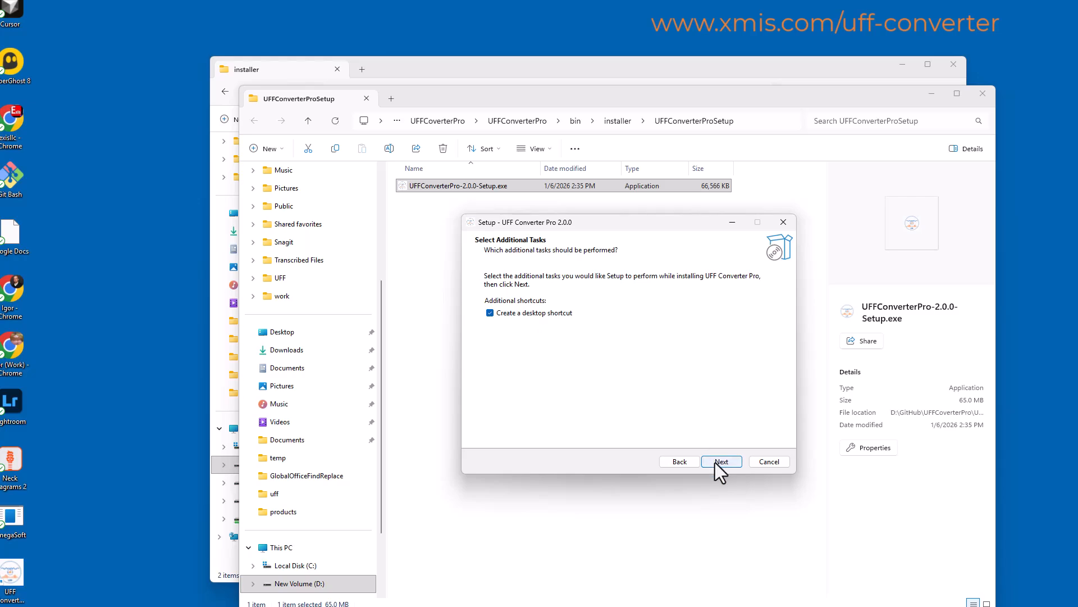
click(718, 461)
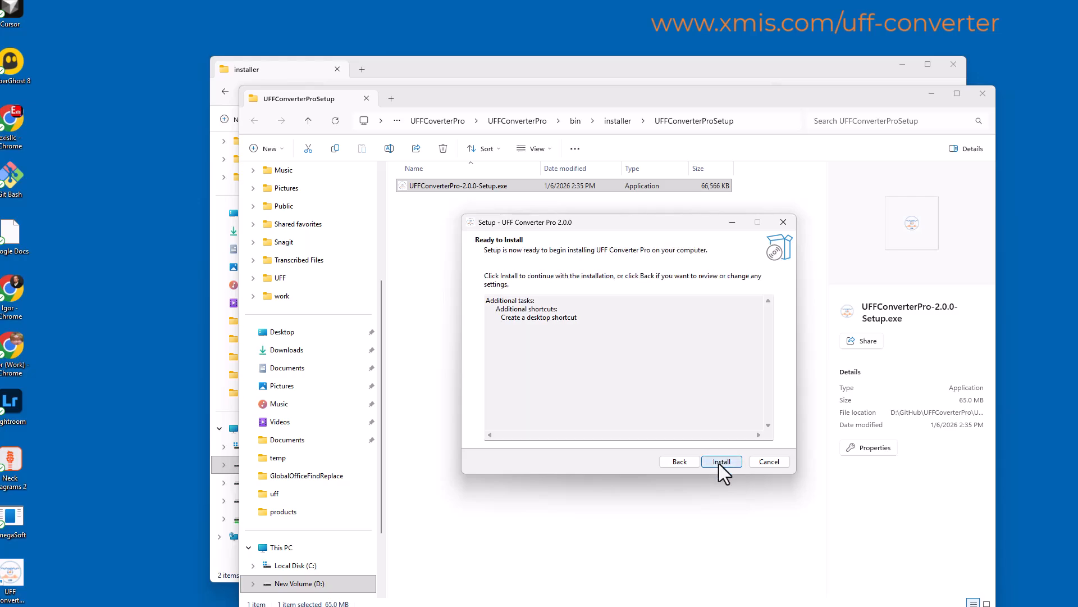
click(720, 461)
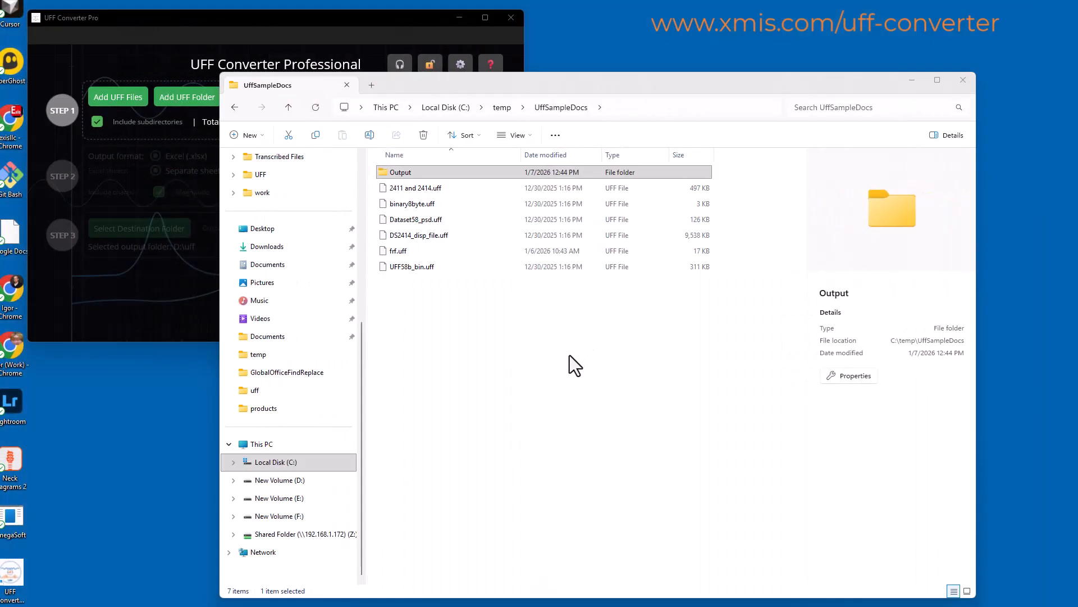
Add the UffSampleDocs folder from C:\temp to UFF Converter Pro as the source of UFF files
click(403, 172)
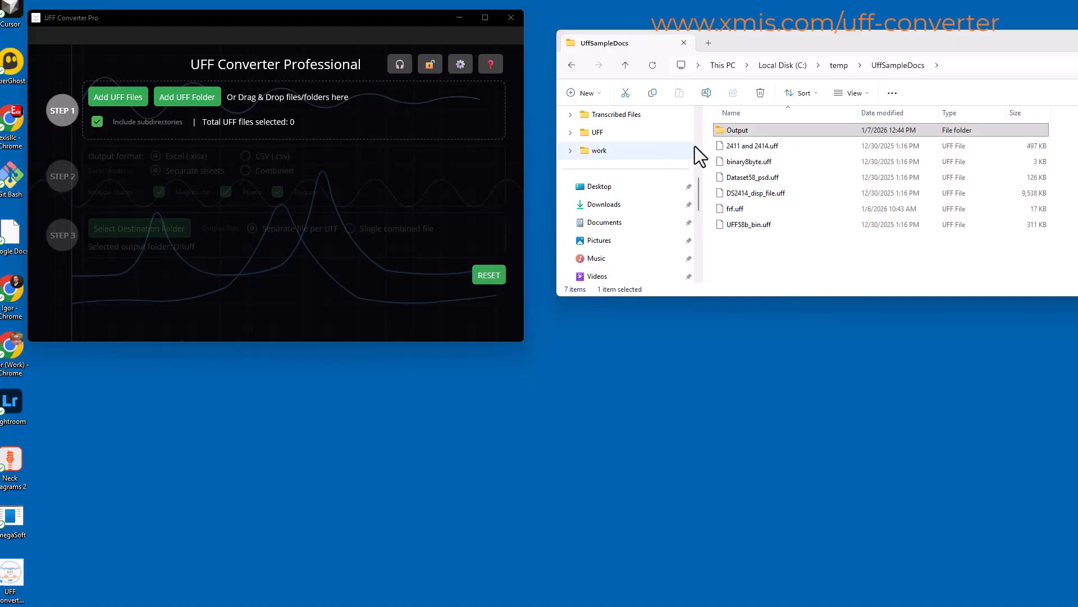
drag(897, 64, 362, 130)
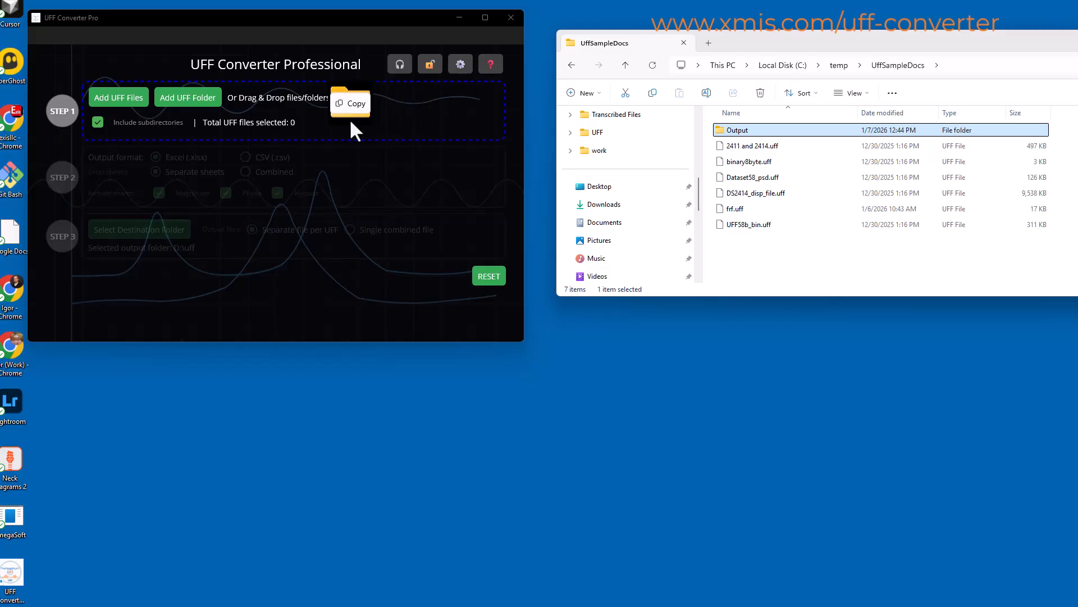
drag(351, 122, 351, 122)
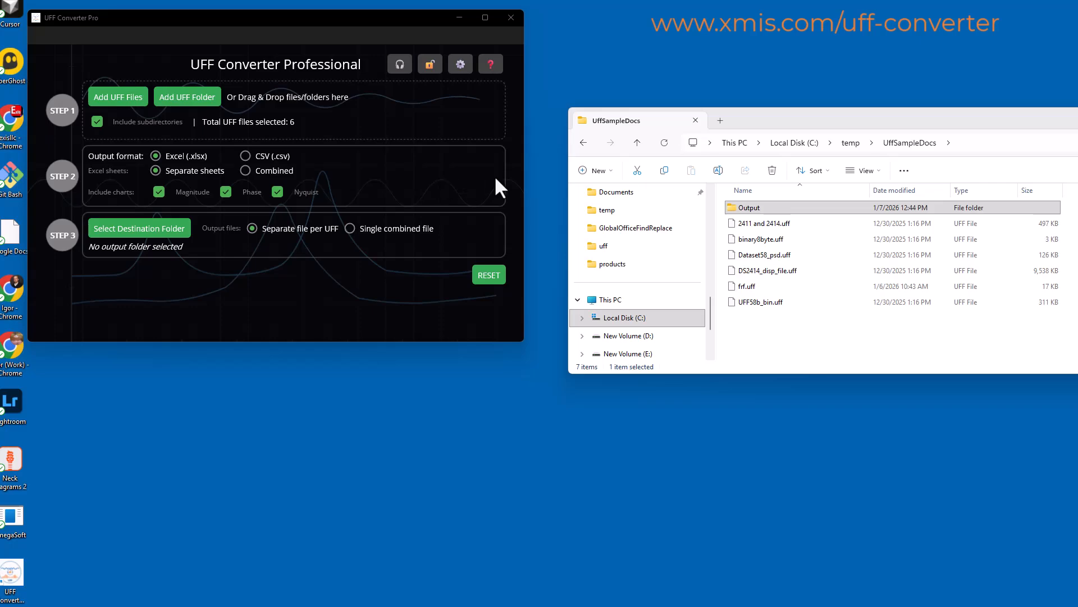
Convert the selected UFF files to Excel (.xlsx) format in the destination folder C:\temp\UffSampleDocs\Output
click(245, 157)
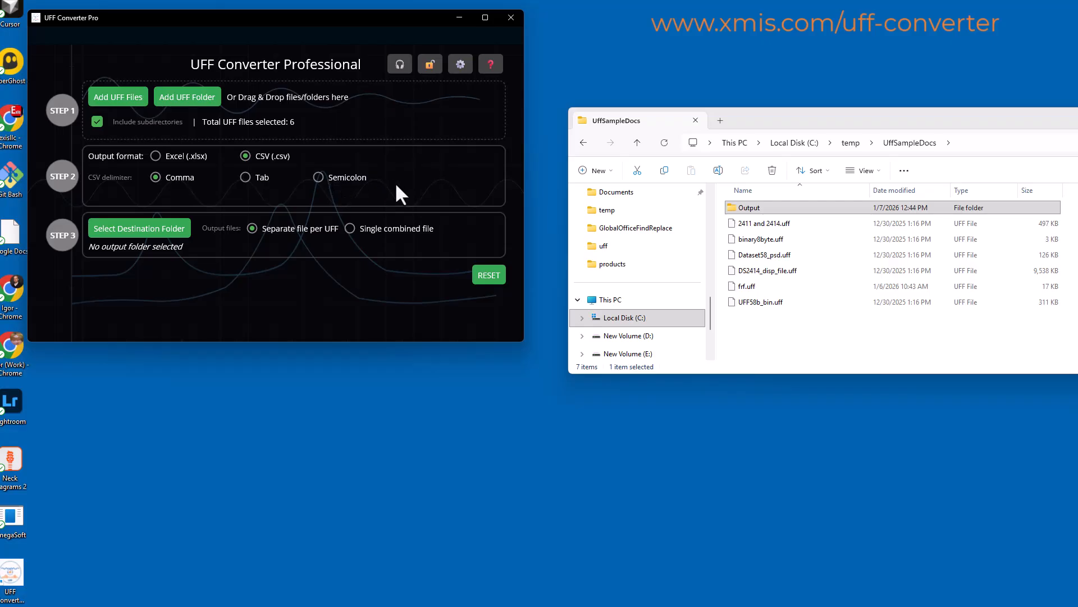
click(155, 156)
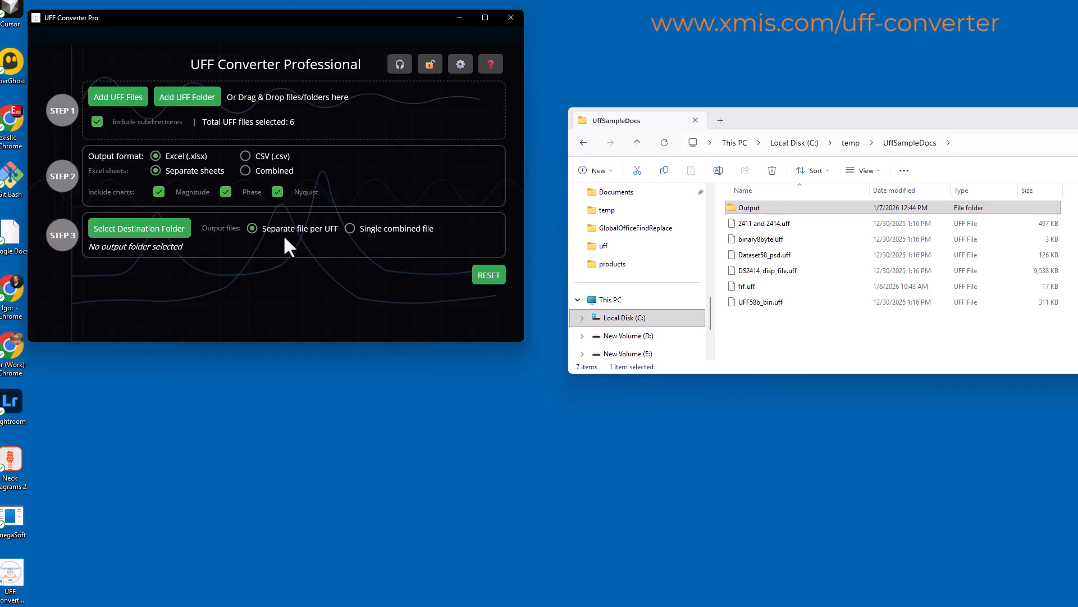
click(151, 228)
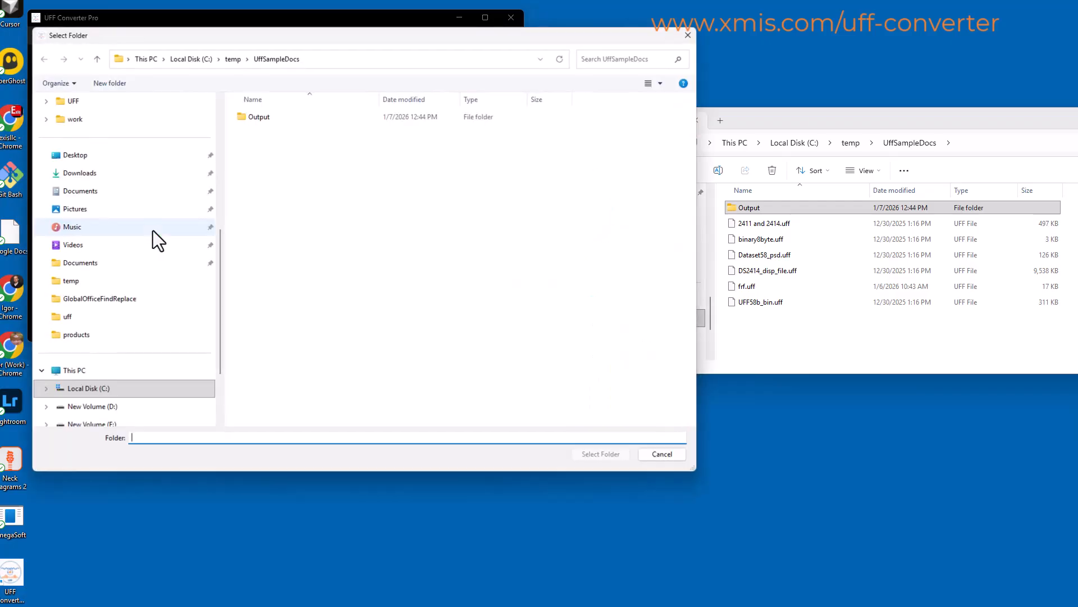
click(291, 120)
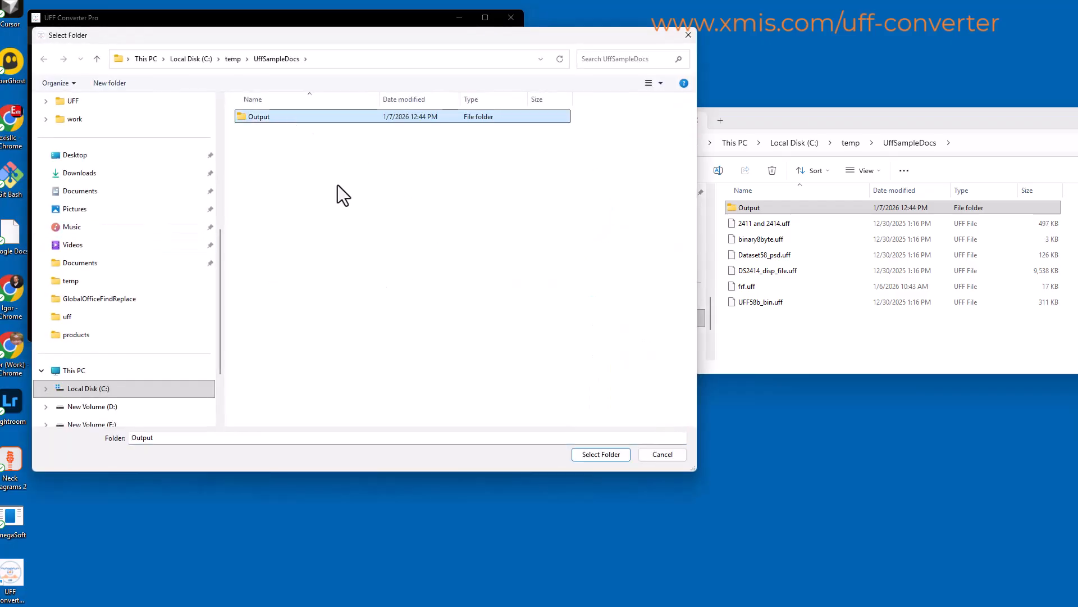
click(594, 457)
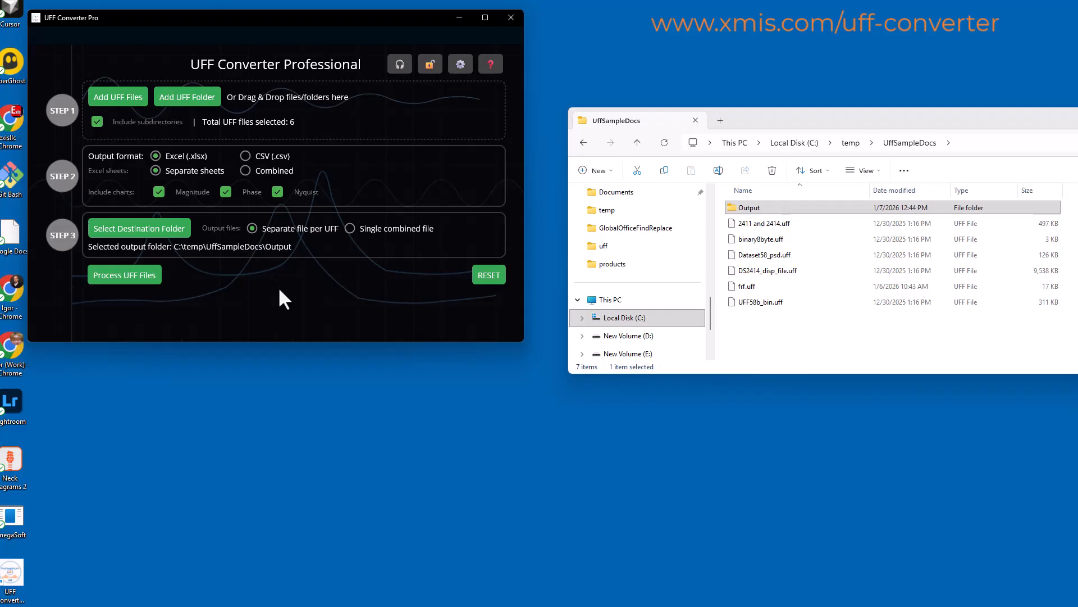
click(139, 279)
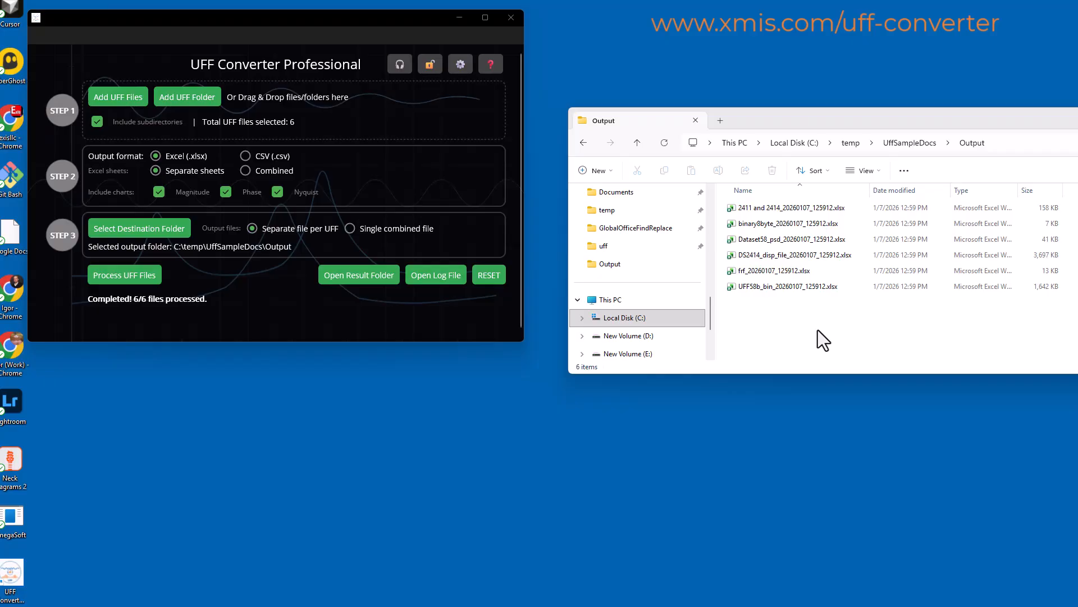
Open frf_20260107_125912.xlsx from the Output folder, examine its data and Nyquist plot, and close the workbook
click(784, 271)
double_click(783, 270)
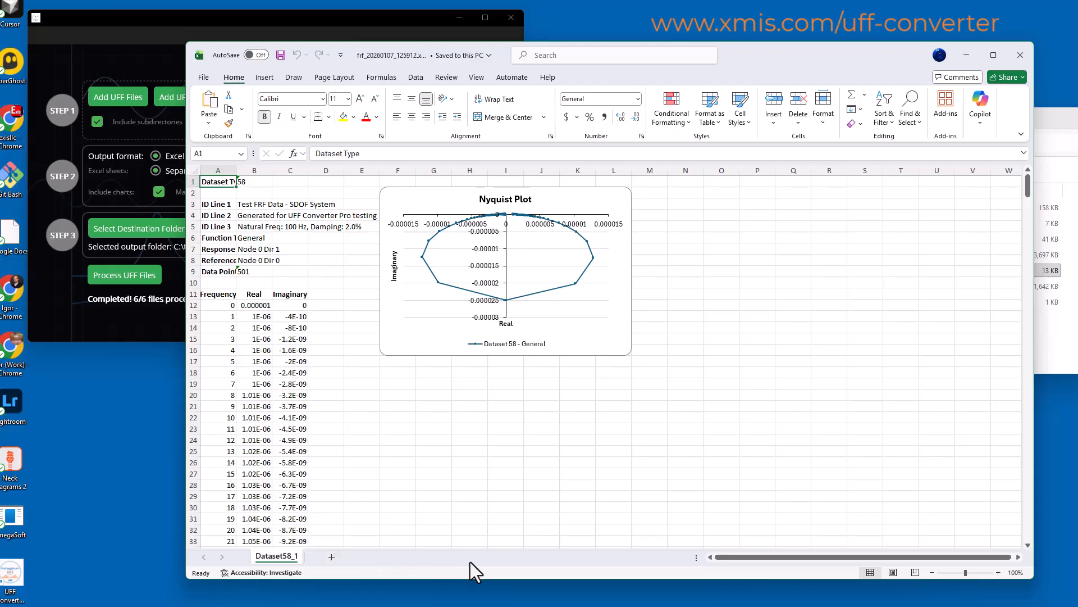
click(1021, 55)
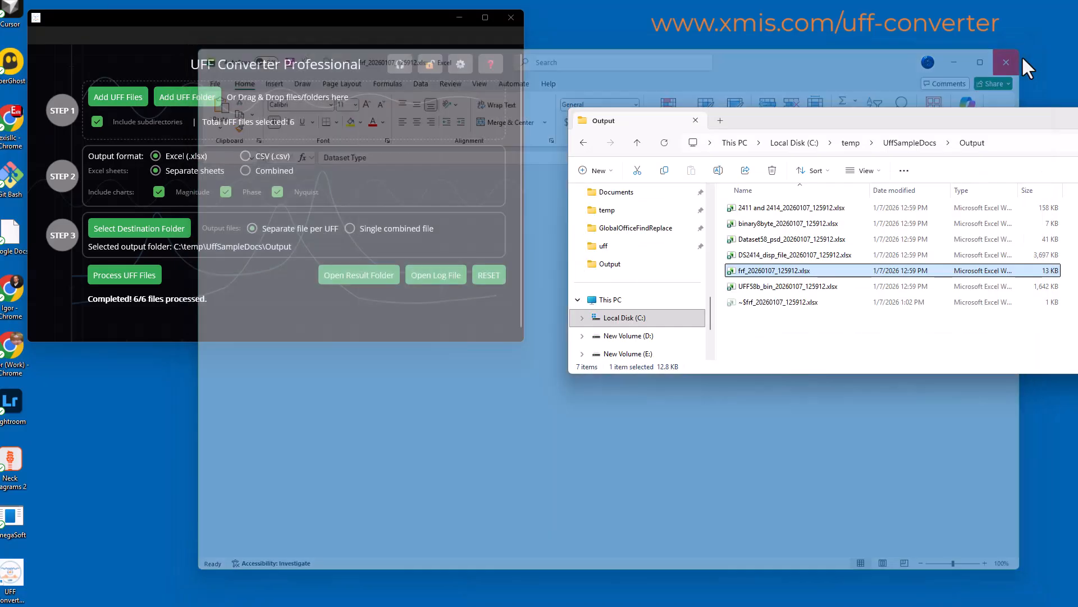
Open 2411 and 2414_20260107_125912.xlsx, look through the dataset sheets from Dataset2411_2 to Dataset2414_6, and close the workbook
click(766, 212)
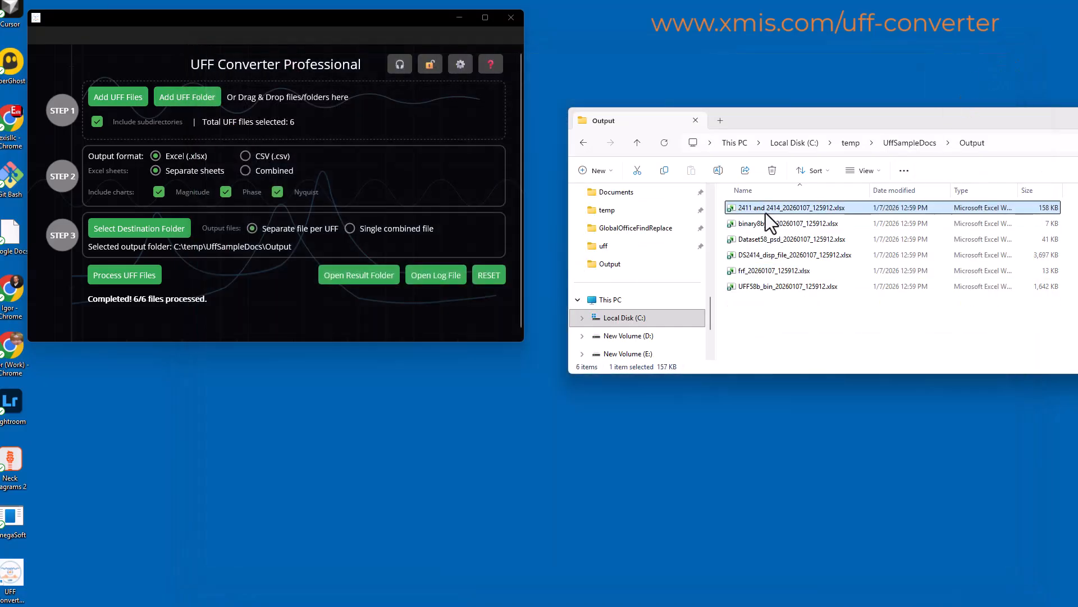
double_click(766, 214)
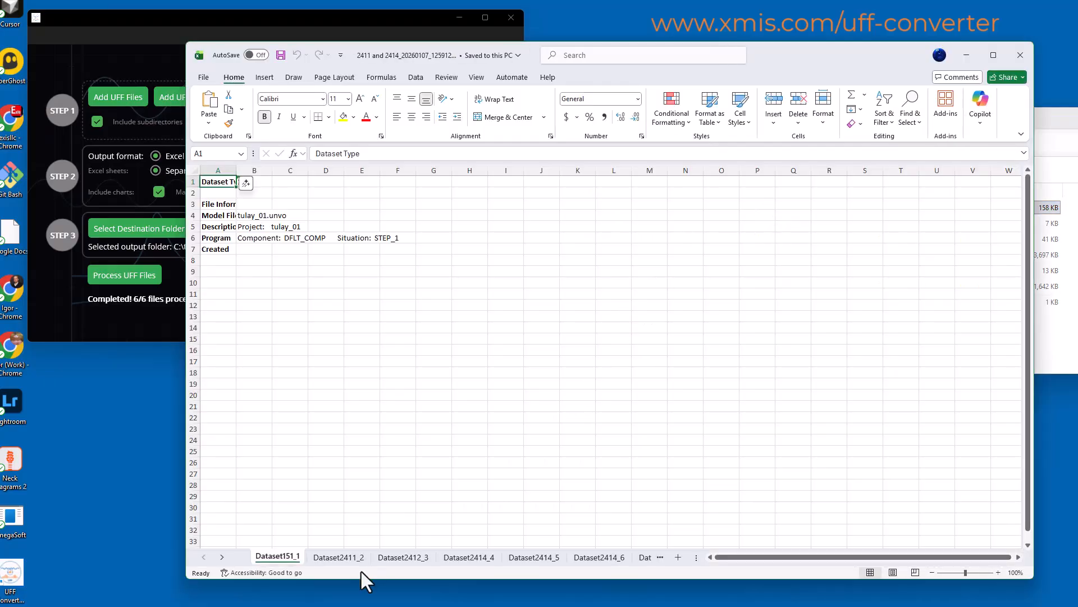
click(331, 557)
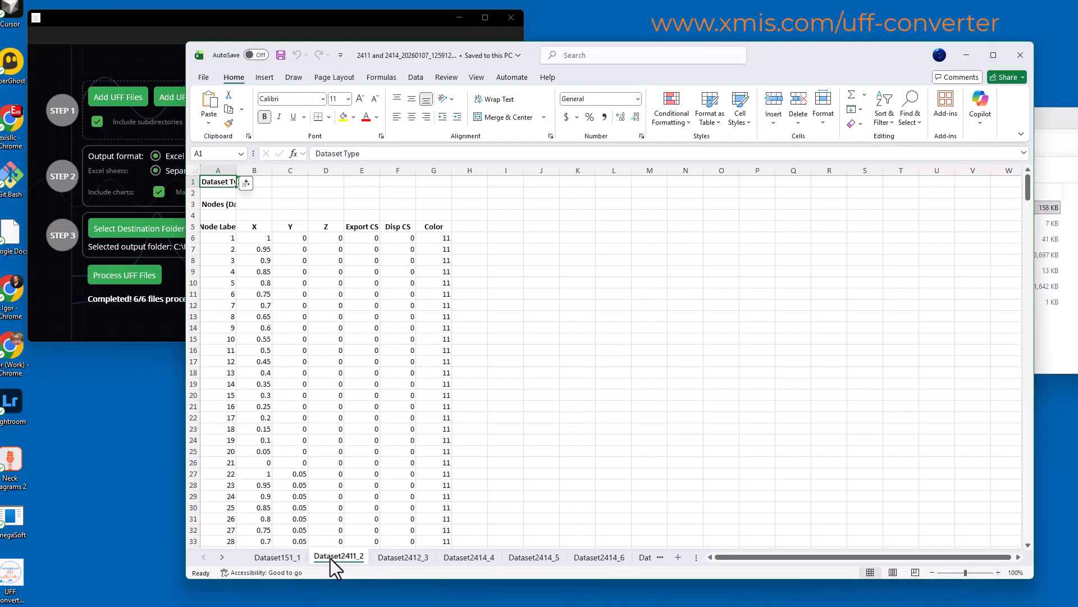
click(397, 558)
click(457, 559)
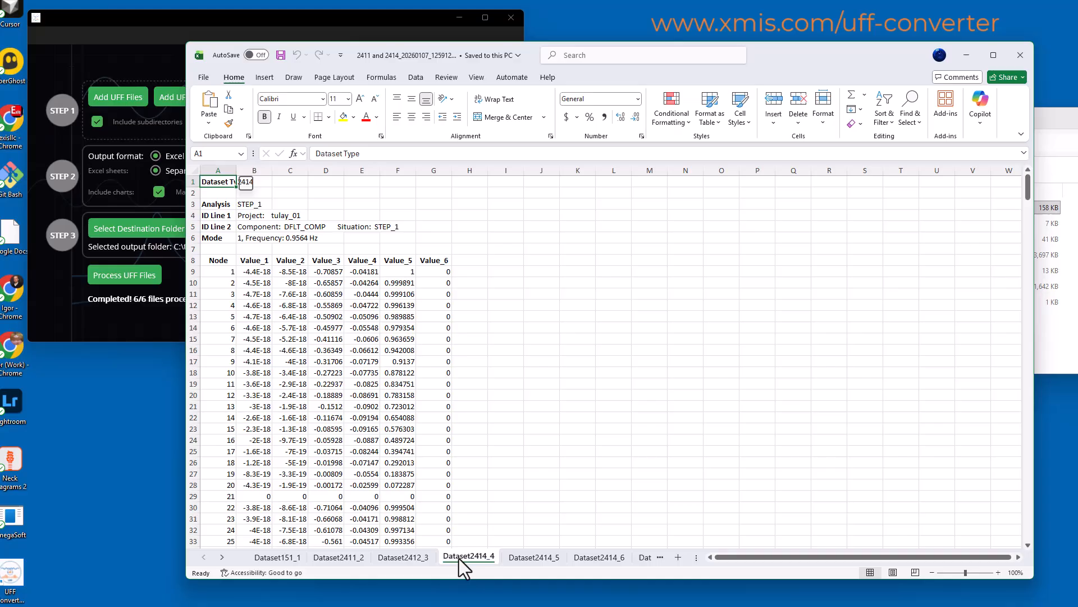
click(528, 560)
click(588, 558)
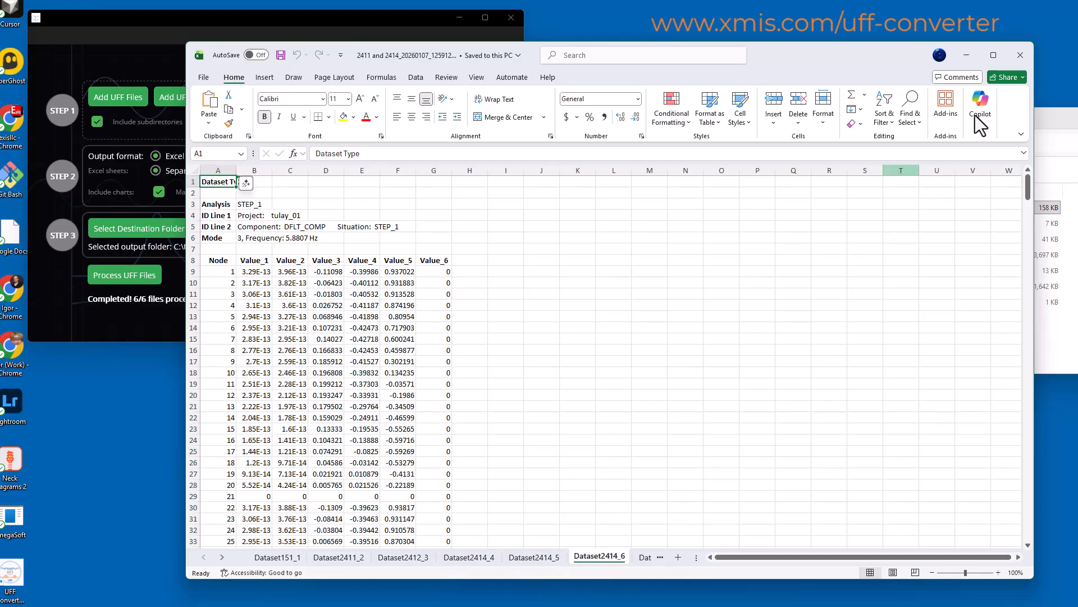
click(1021, 54)
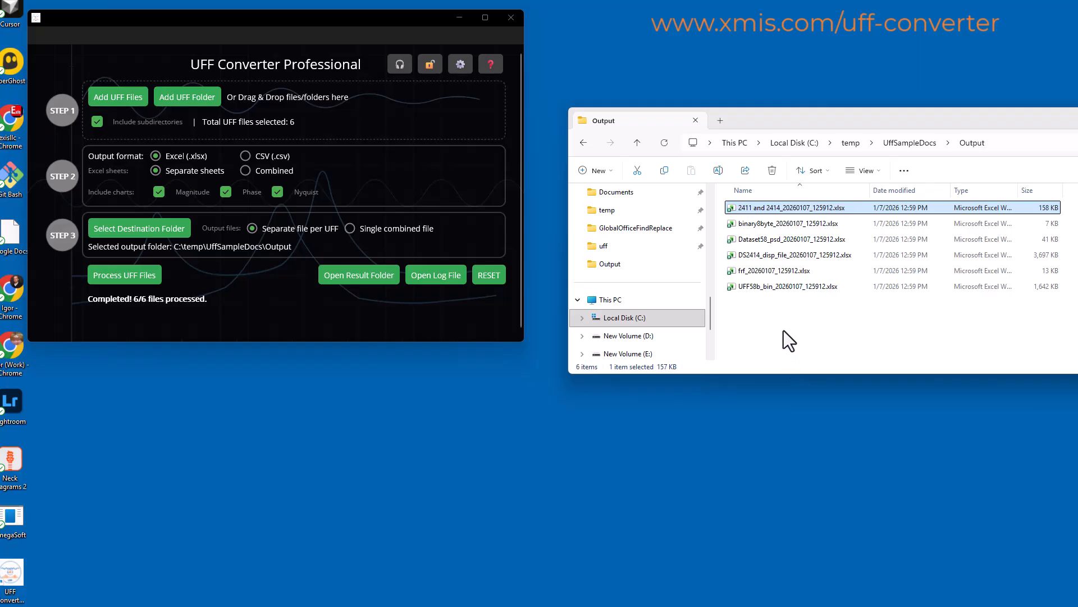
Open Dataset58_psd_20260107_125912.xlsx and examine its power spectral density data and Nyquist plot
click(780, 242)
double_click(780, 242)
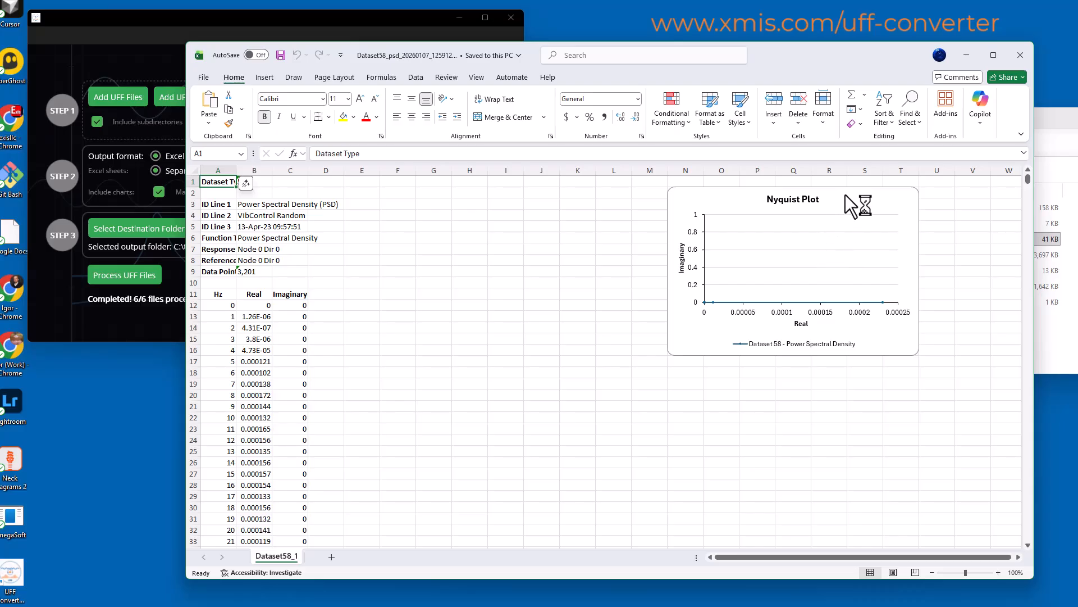
drag(848, 212, 624, 247)
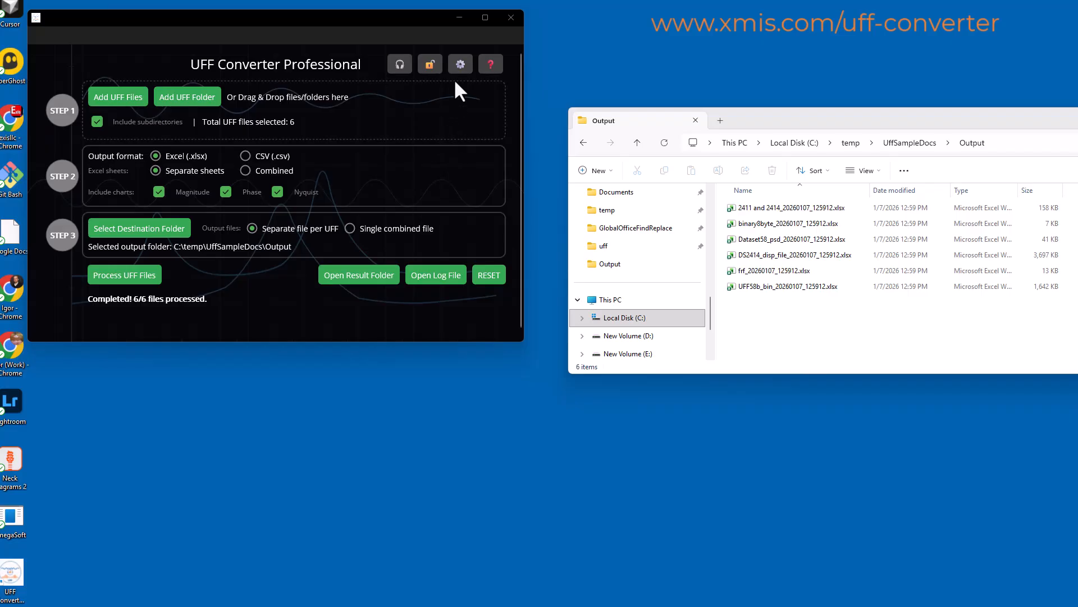
Set the converter's complex numbers option to Magnitude/Phase columns and process the UFF files again
click(460, 65)
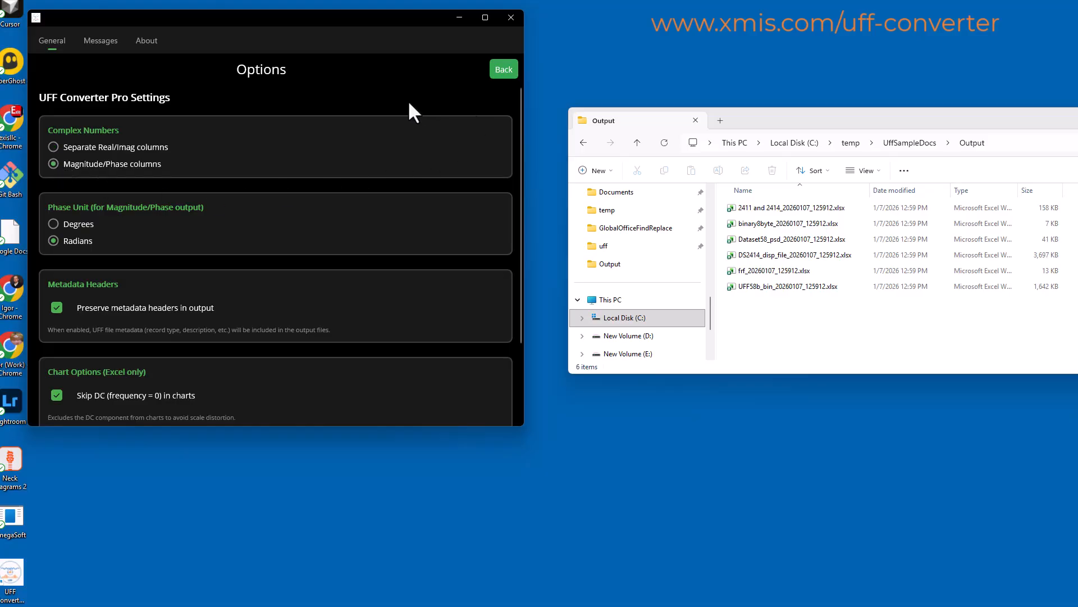
click(499, 70)
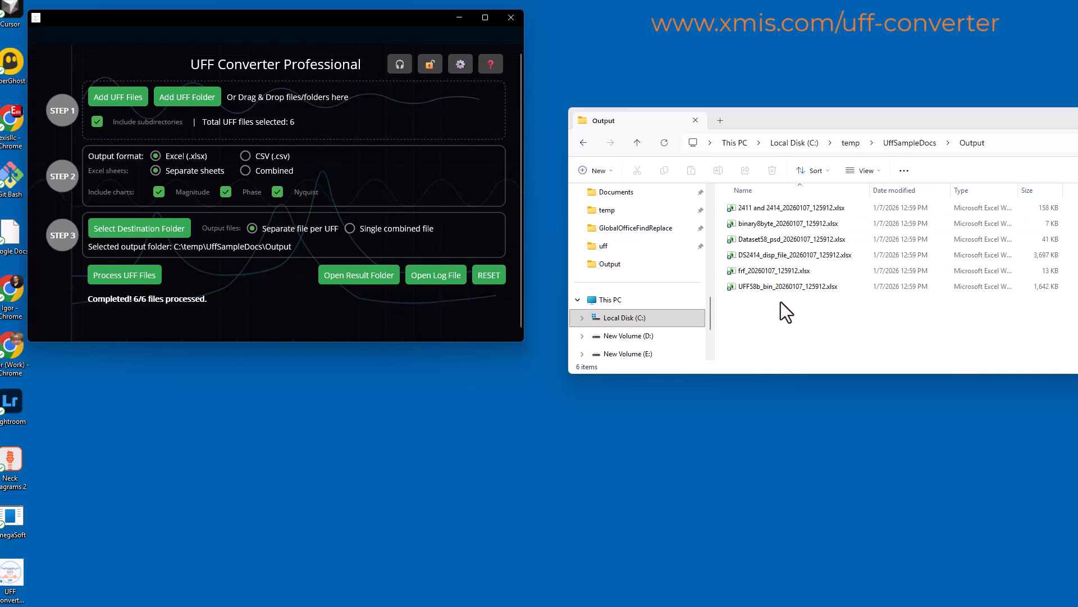
click(138, 275)
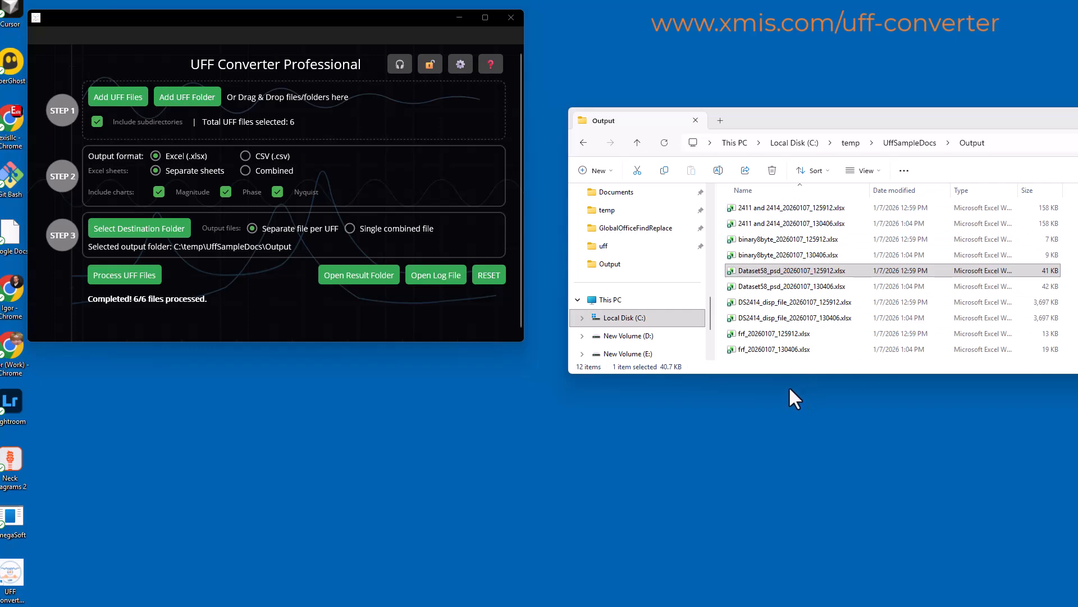
Examine the magnitude and phase data and charts in frf_20260107_130406.xlsx and Dataset58_psd_20260107_130406.xlsx
double_click(767, 351)
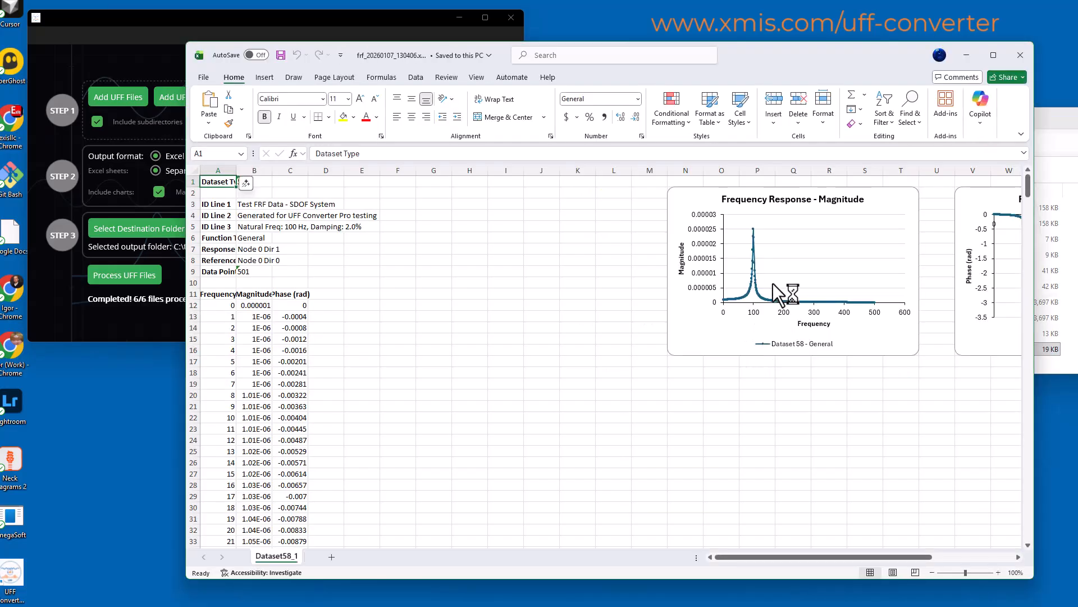
drag(764, 557, 739, 572)
click(1027, 58)
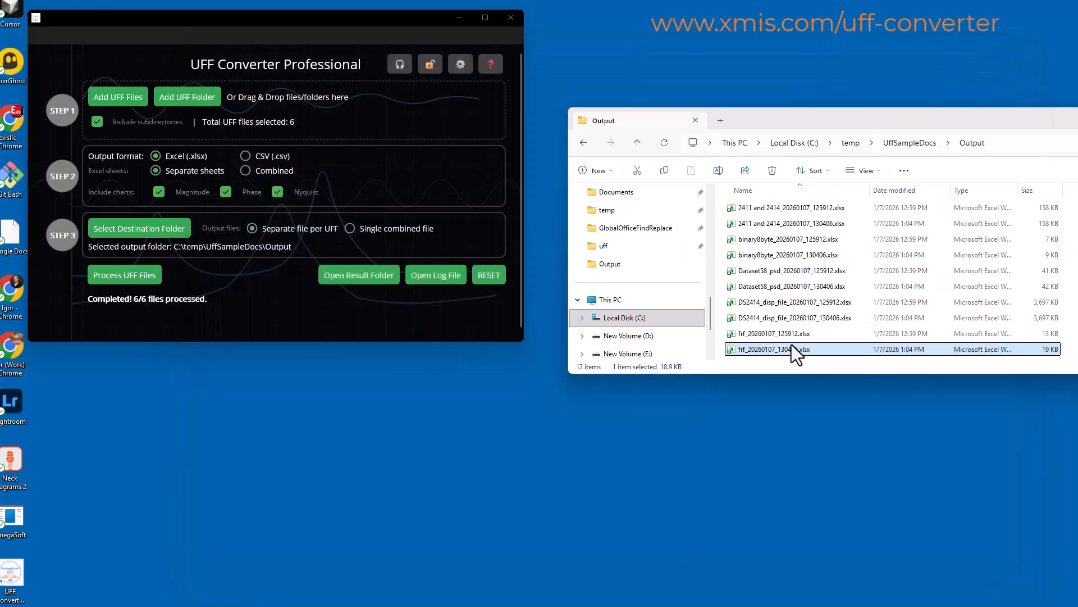
double_click(773, 287)
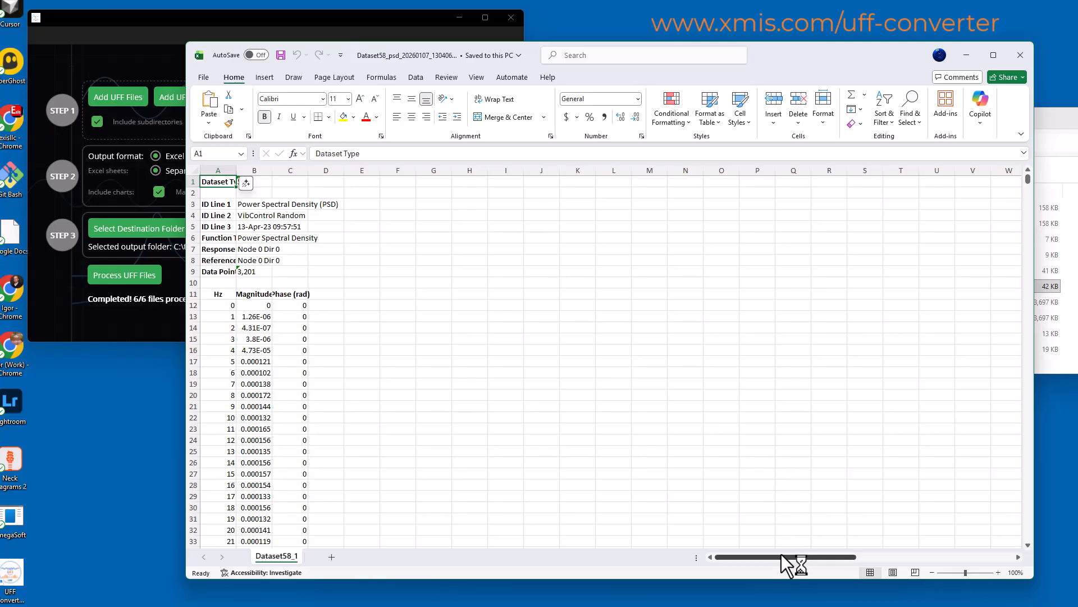
drag(785, 558, 923, 556)
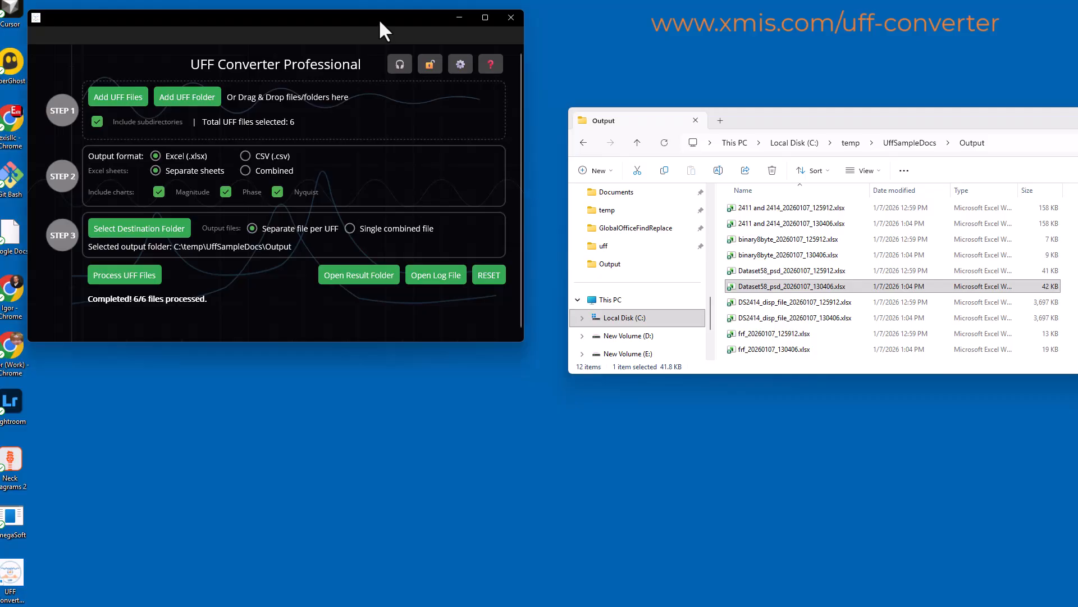
Open the UFF Converter Pro help and read through the dataset types, output options, tips and support sections
drag(380, 22, 584, 93)
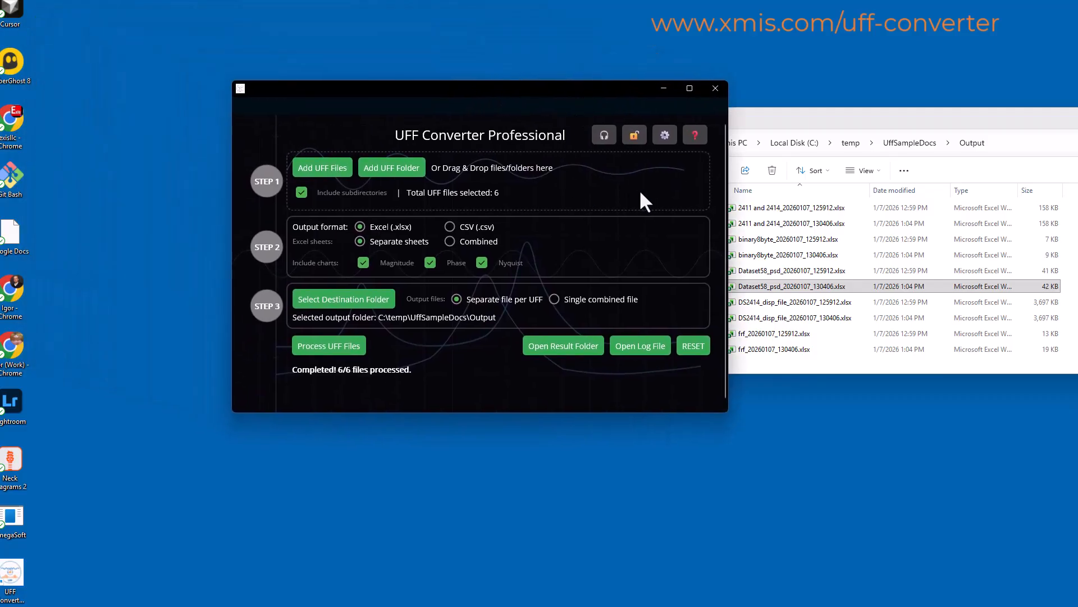
click(696, 137)
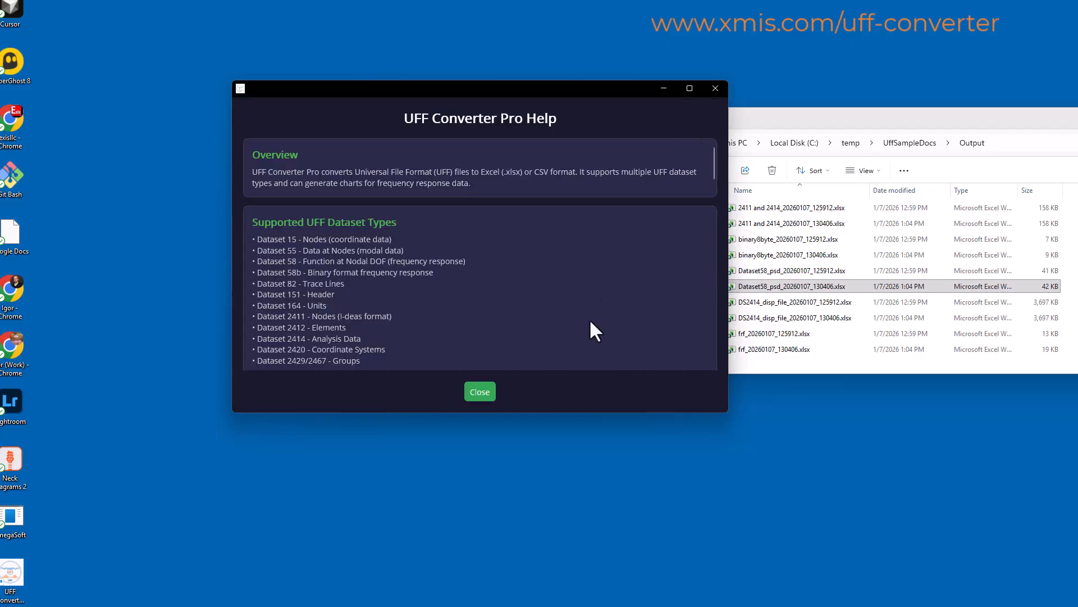
scroll(578, 302, down, 15)
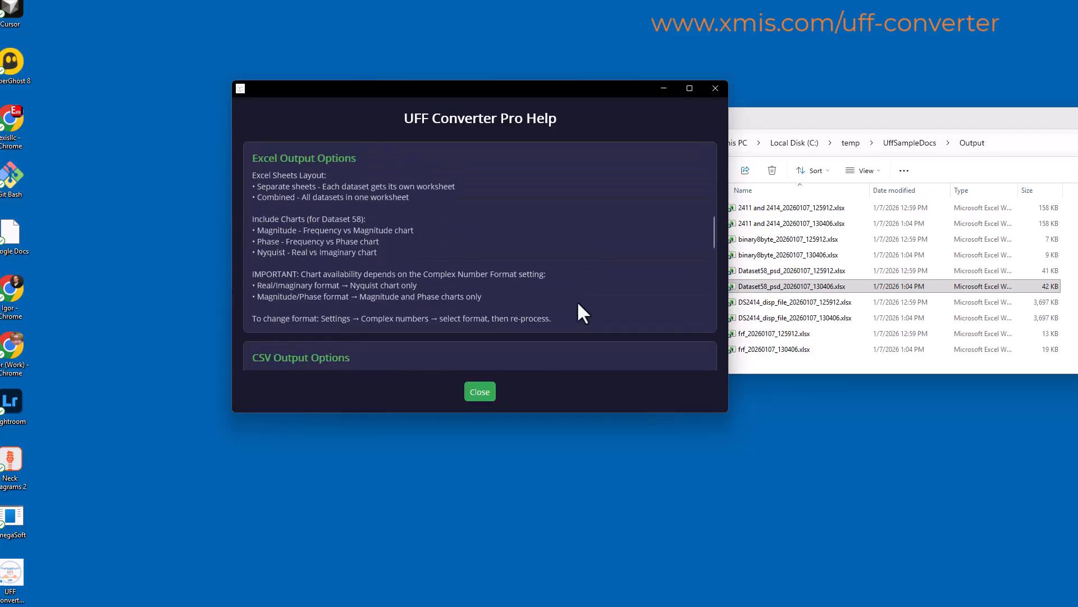
scroll(578, 305, down, 15)
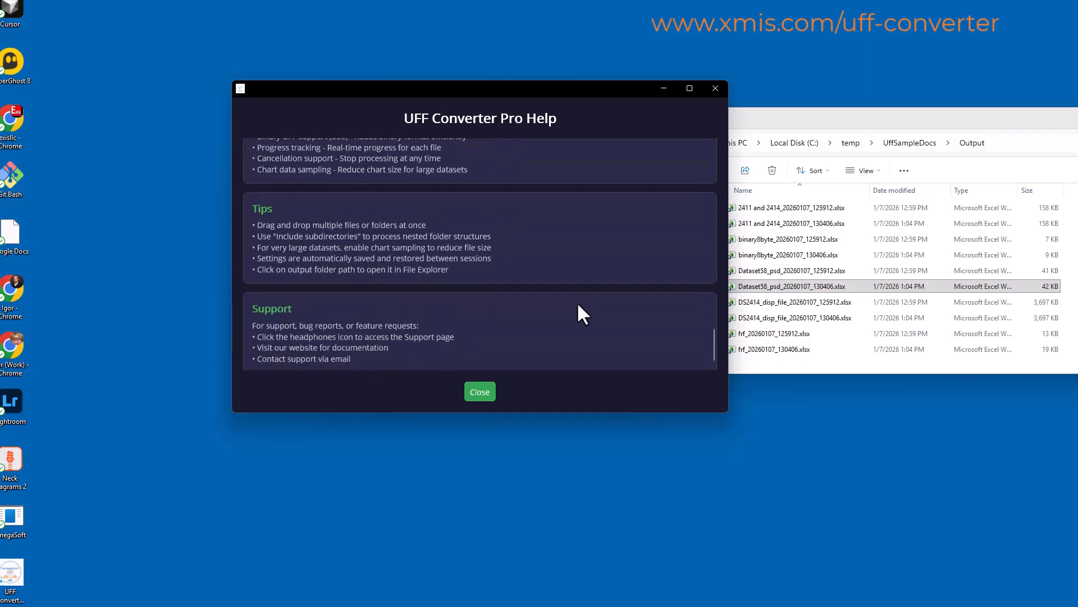
Open the conversion log file, fit all columns to their contents to read the per-file results and processing summary, and close it
click(479, 392)
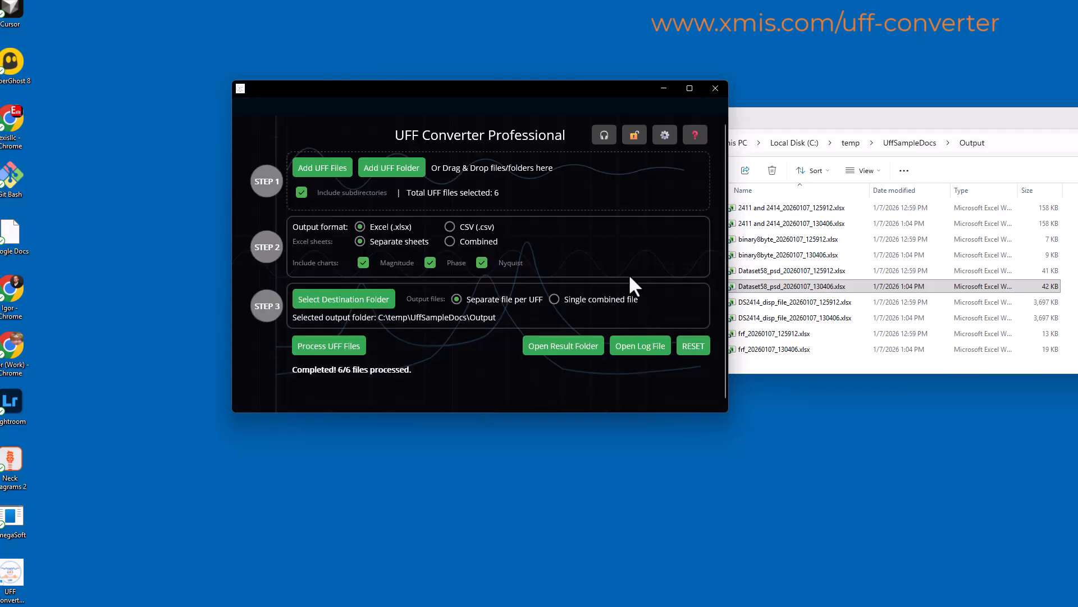
click(643, 344)
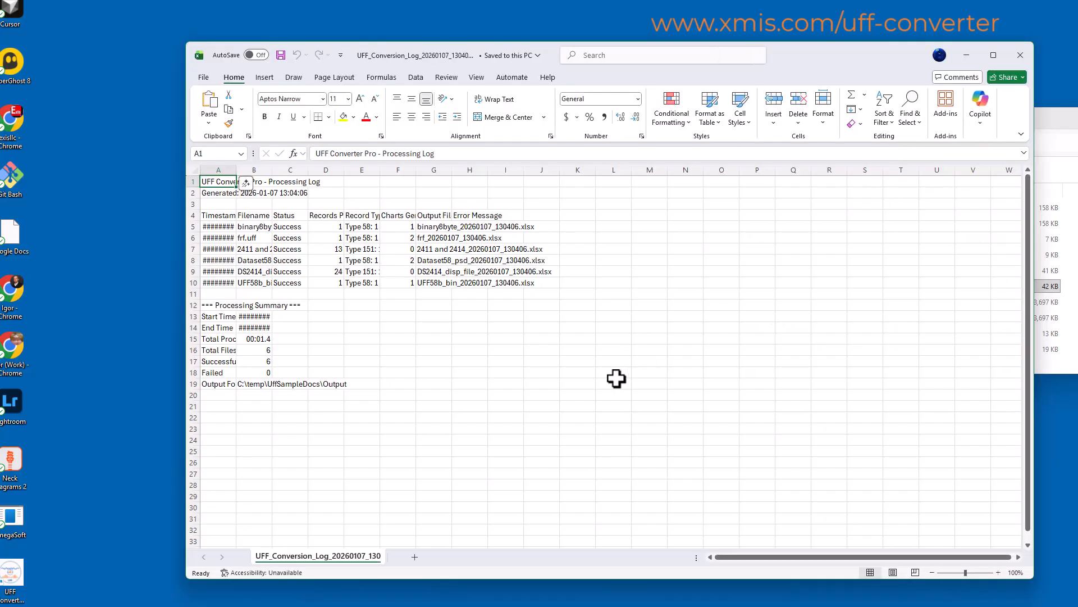
click(194, 170)
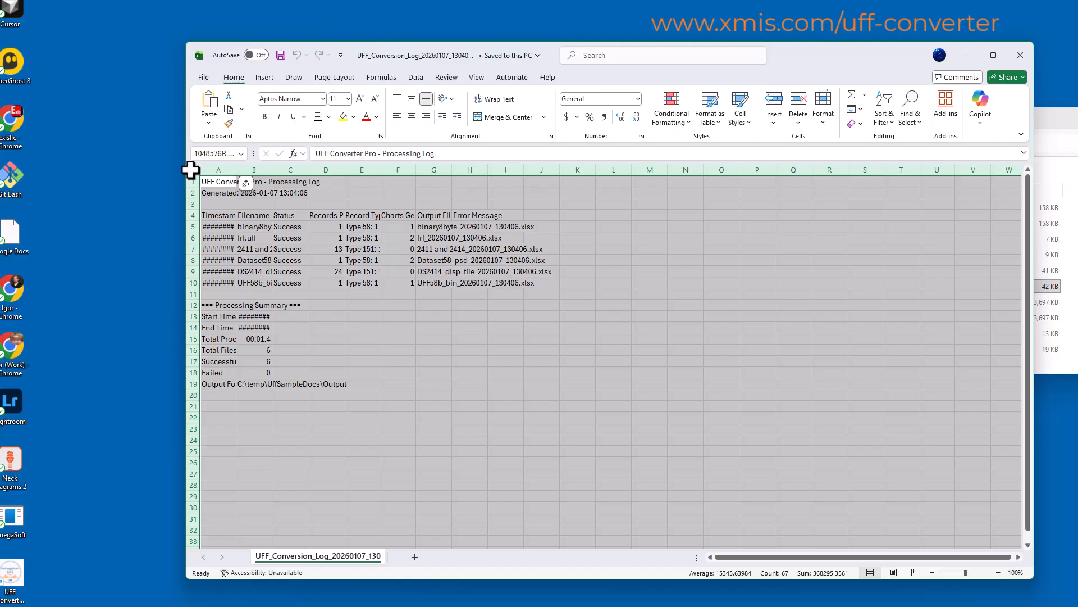
double_click(236, 170)
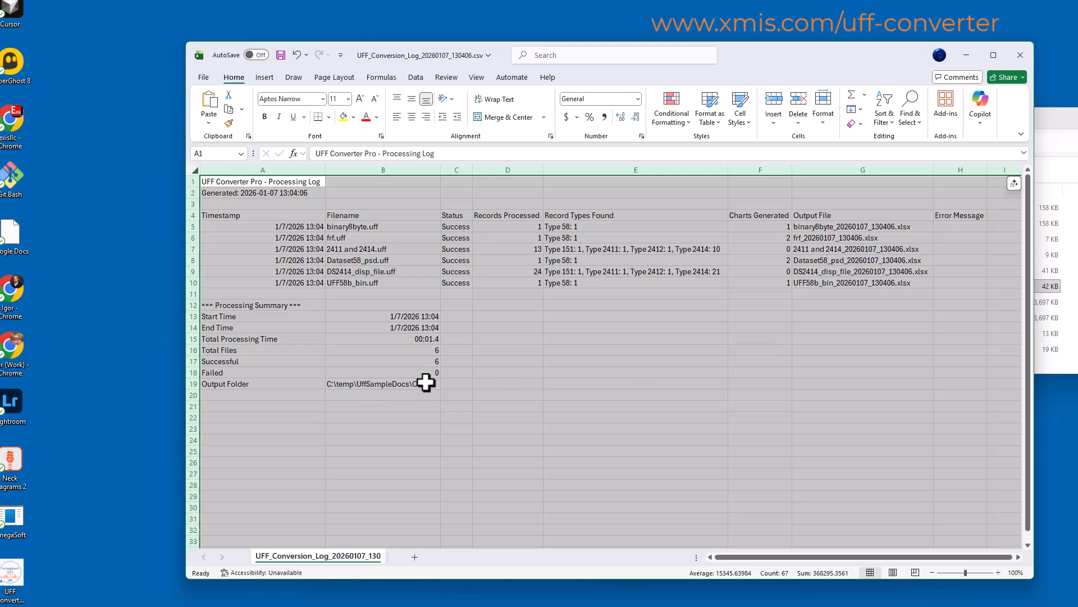
click(1023, 52)
click(680, 398)
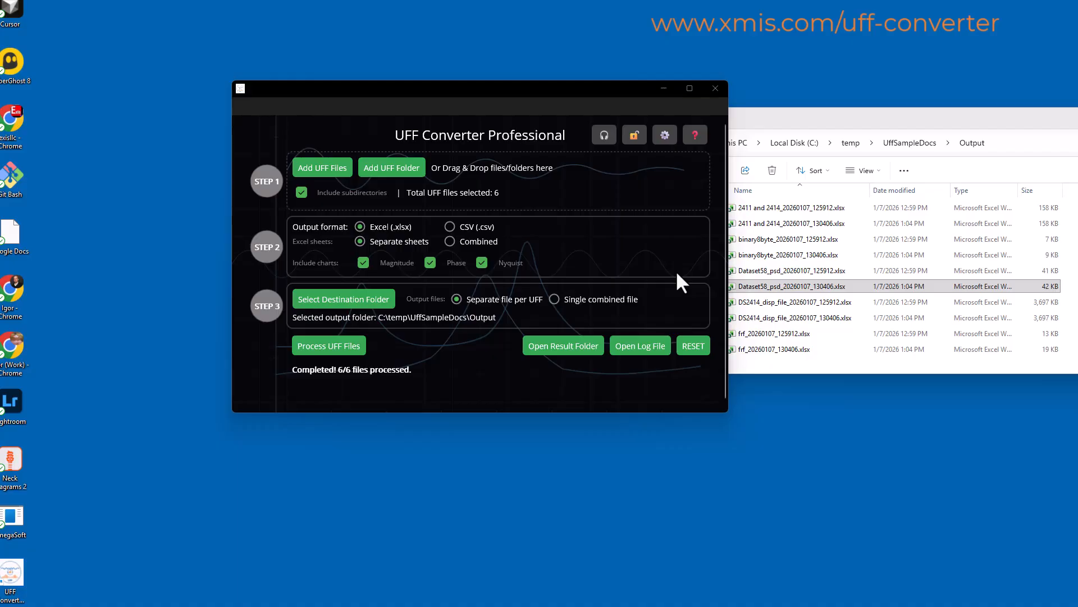
Review the converter's complex number, phase unit, metadata header and chart options, and edit the chart data sampling point interval
click(665, 135)
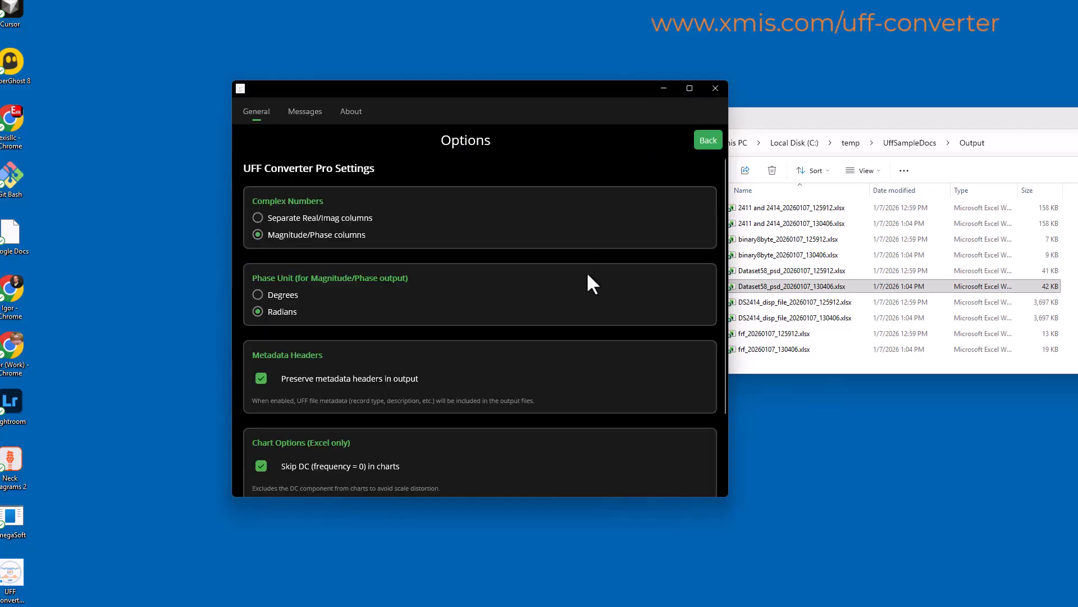
scroll(588, 274, down, 2)
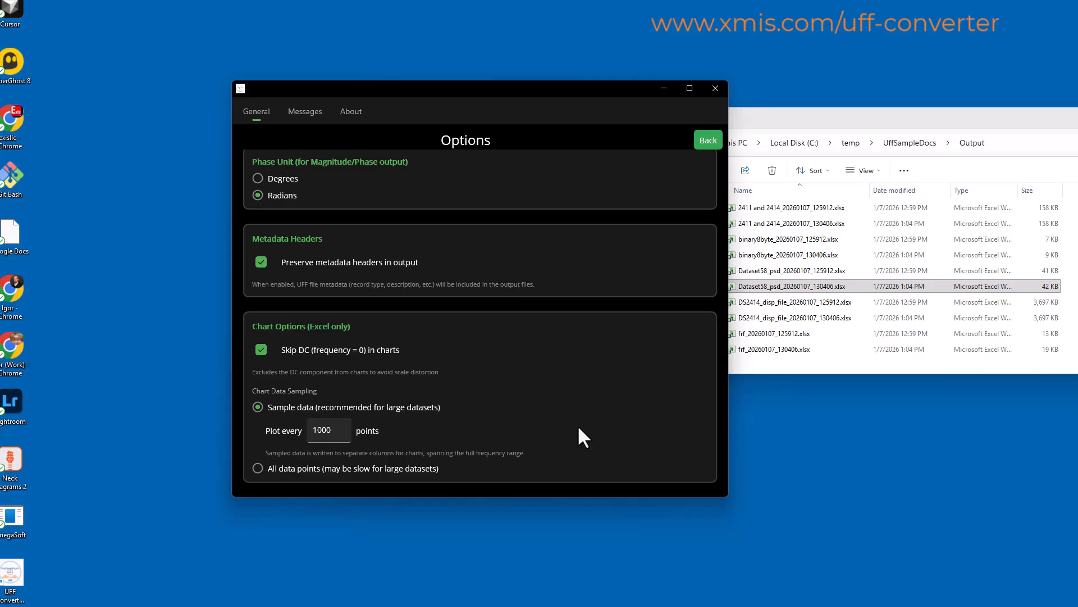
click(337, 437)
text(0)
scroll(580, 392, up, 3)
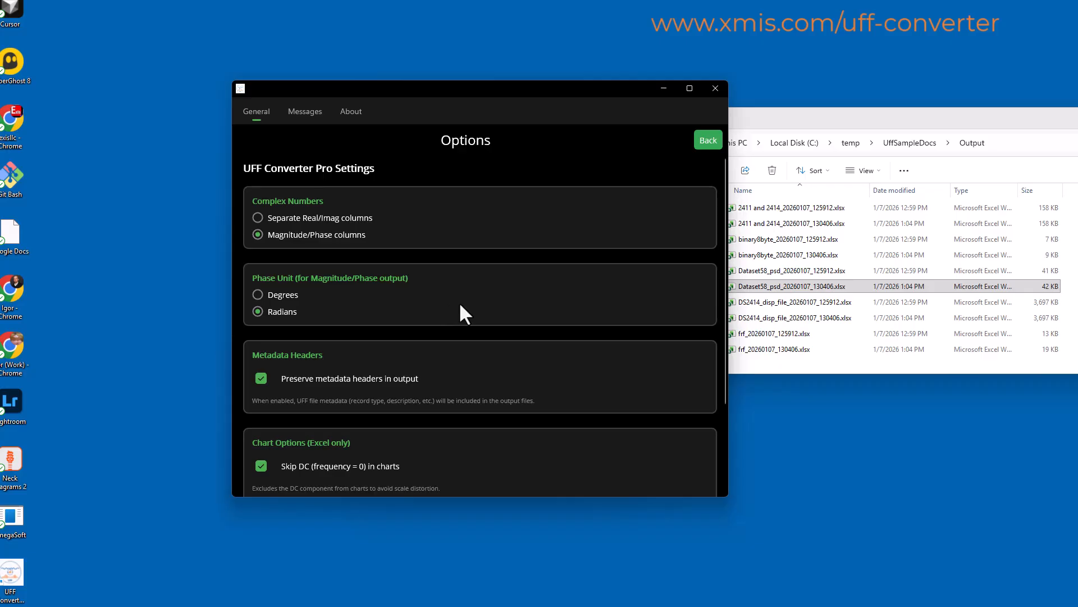
scroll(476, 306, down, 2)
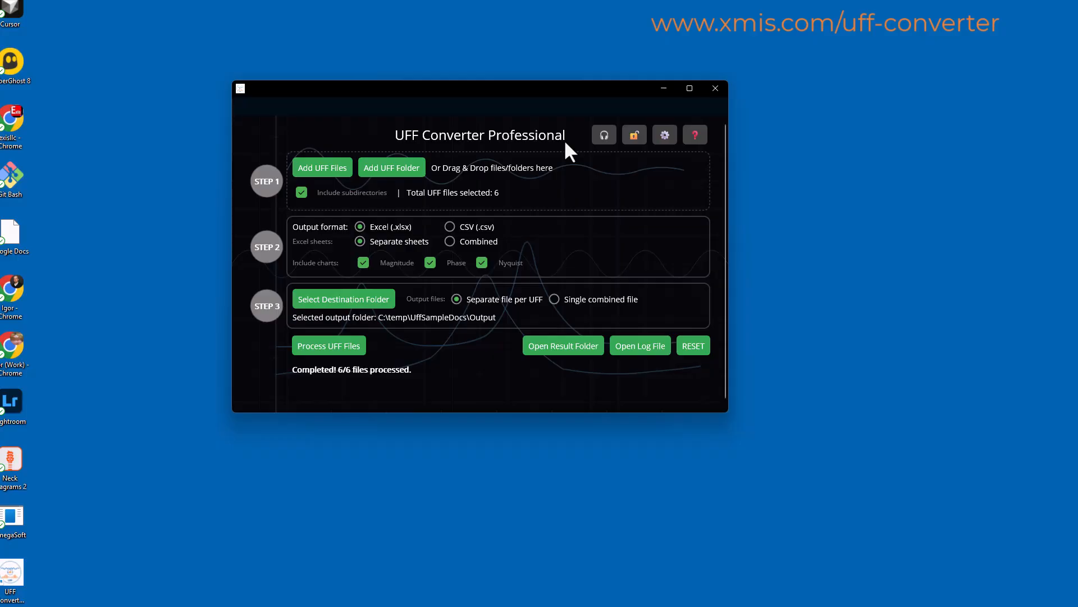
Open the converter's Contact Support form and place the cursor in the issue description field
click(605, 135)
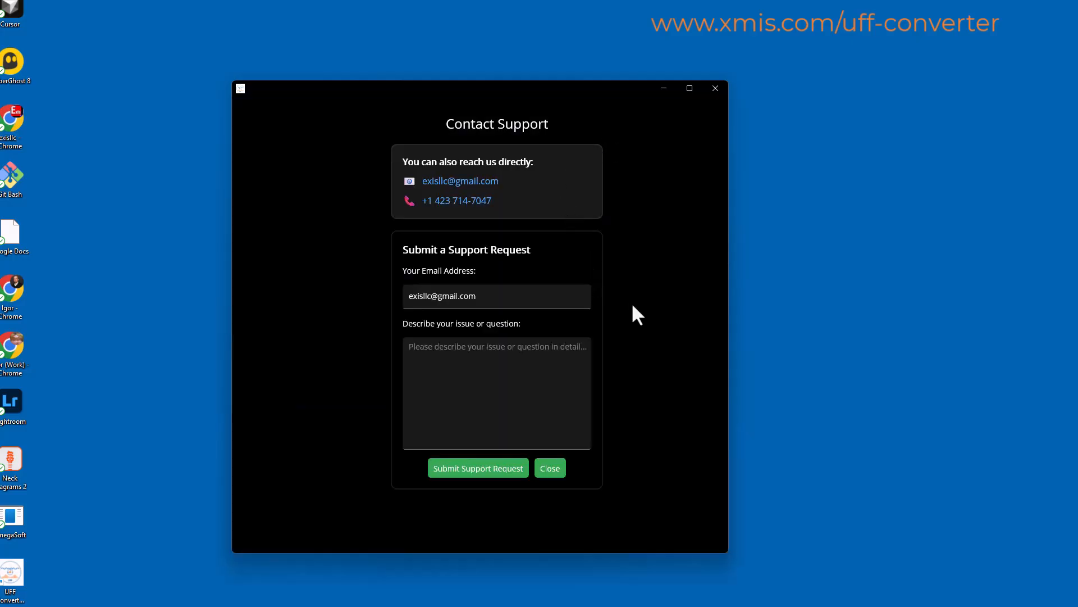
click(555, 384)
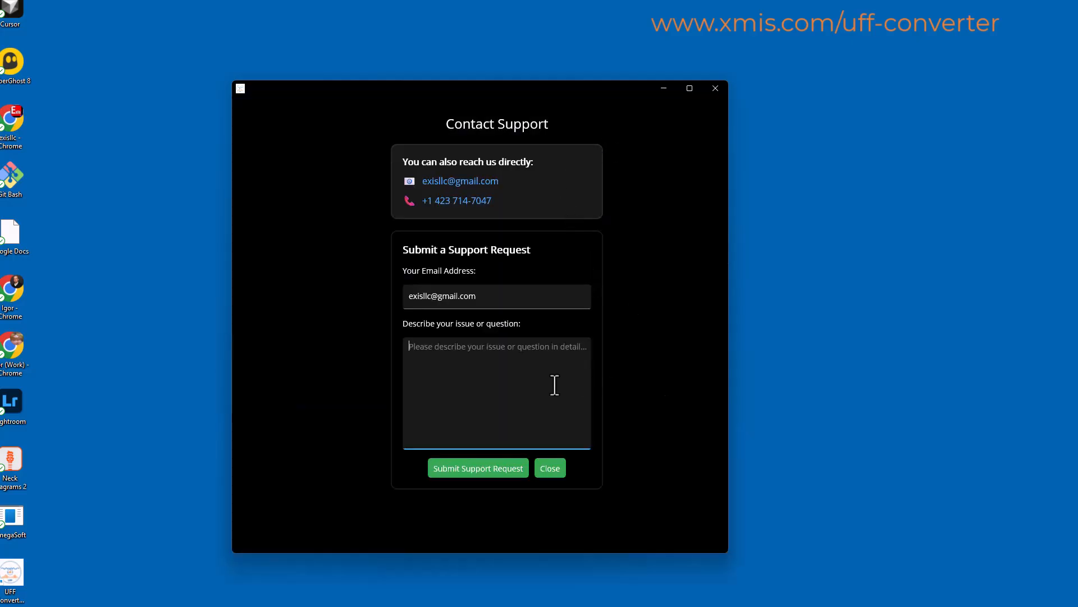